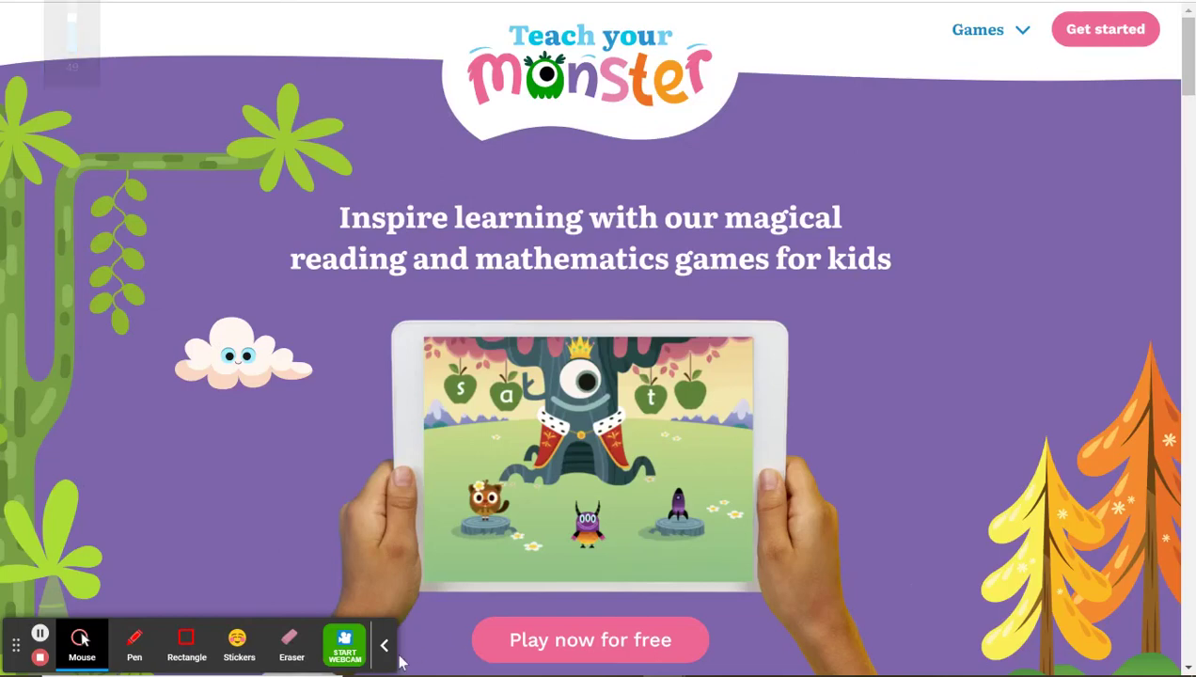
Open the account sign-up form for a Teacher on the Teach Your Monster site.
{"action": "left_click", "coordinate": [384, 645]}
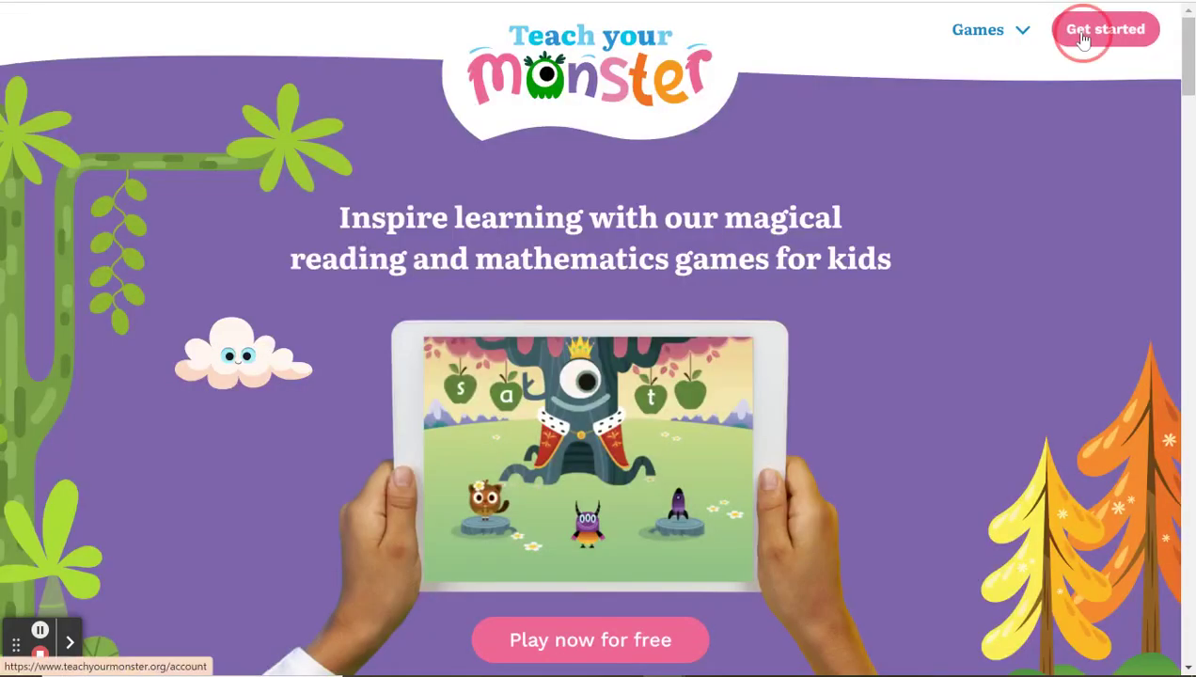
{"action": "left_click", "coordinate": [1083, 37]}
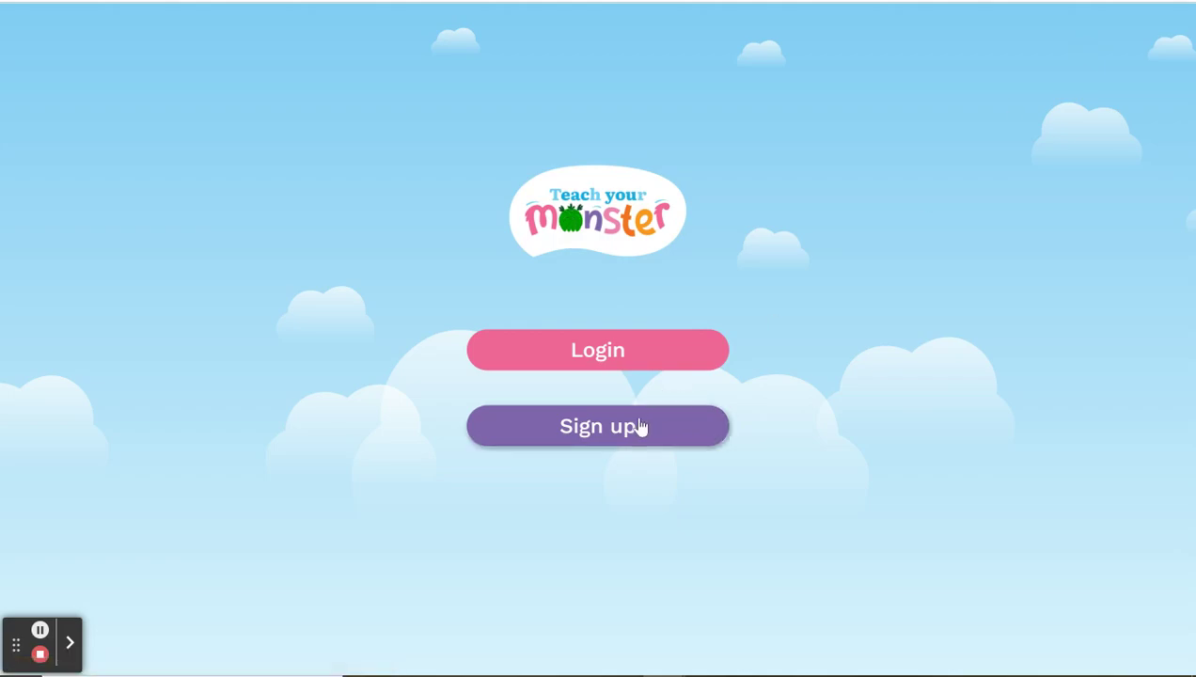
{"action": "left_click", "coordinate": [640, 427]}
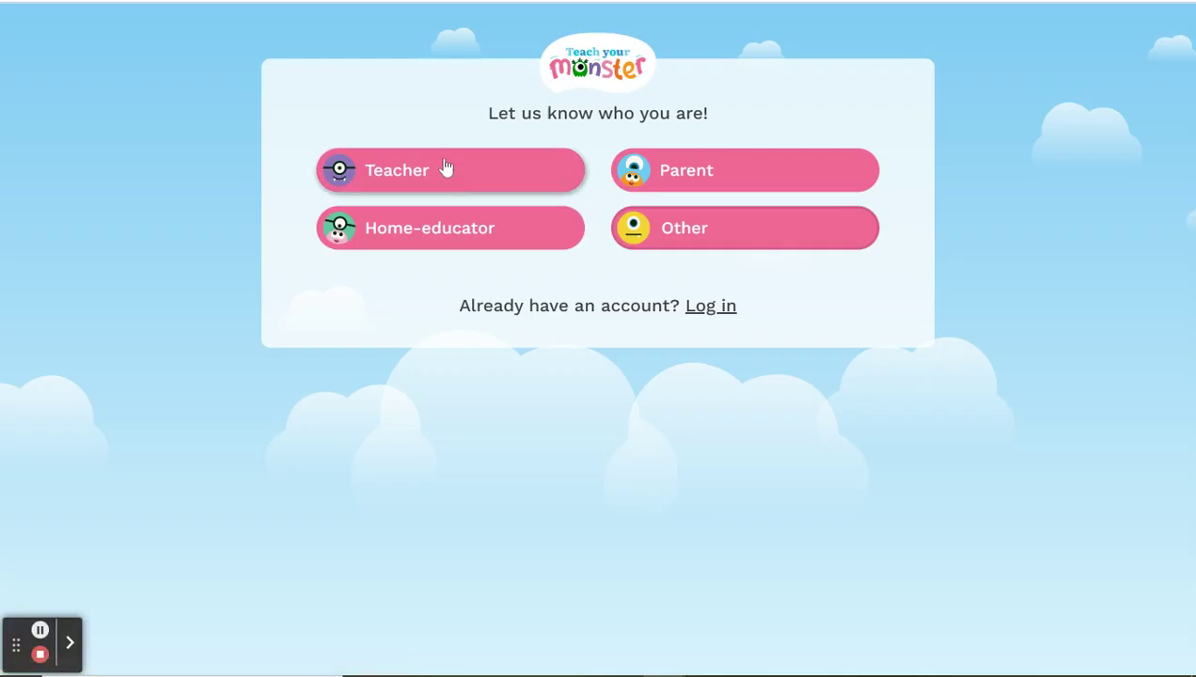
{"action": "left_click", "coordinate": [499, 170]}
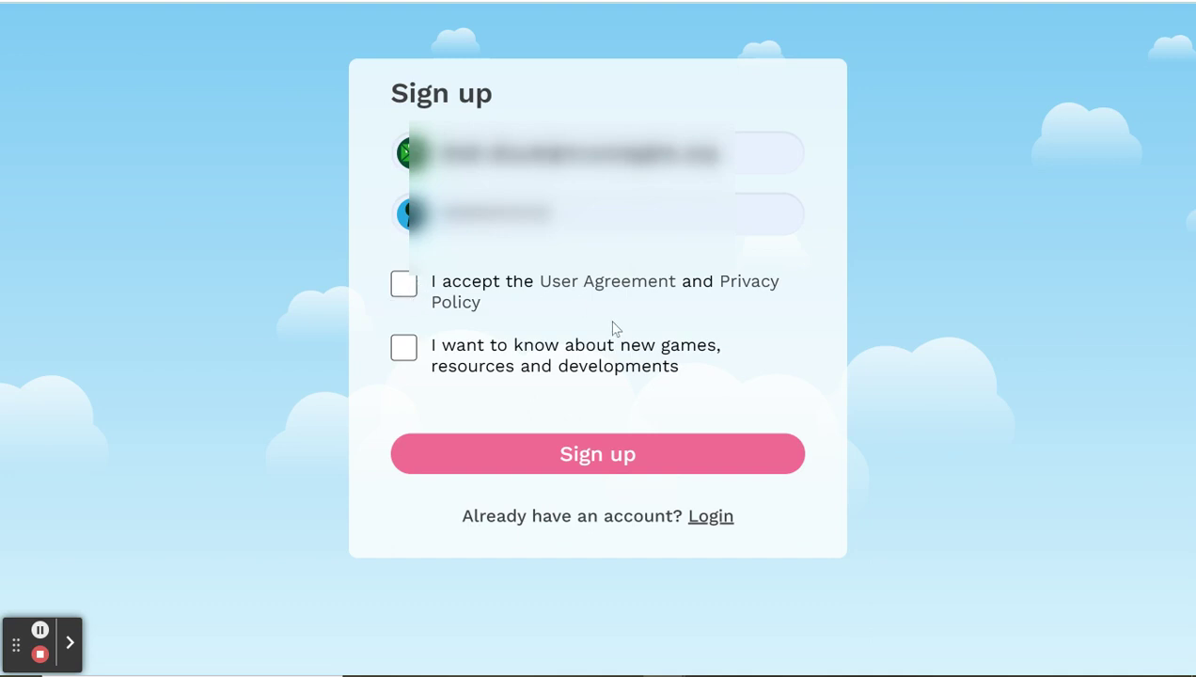
Log in to the existing teacher account with the prefilled credentials instead of signing up.
{"action": "left_click", "coordinate": [711, 517]}
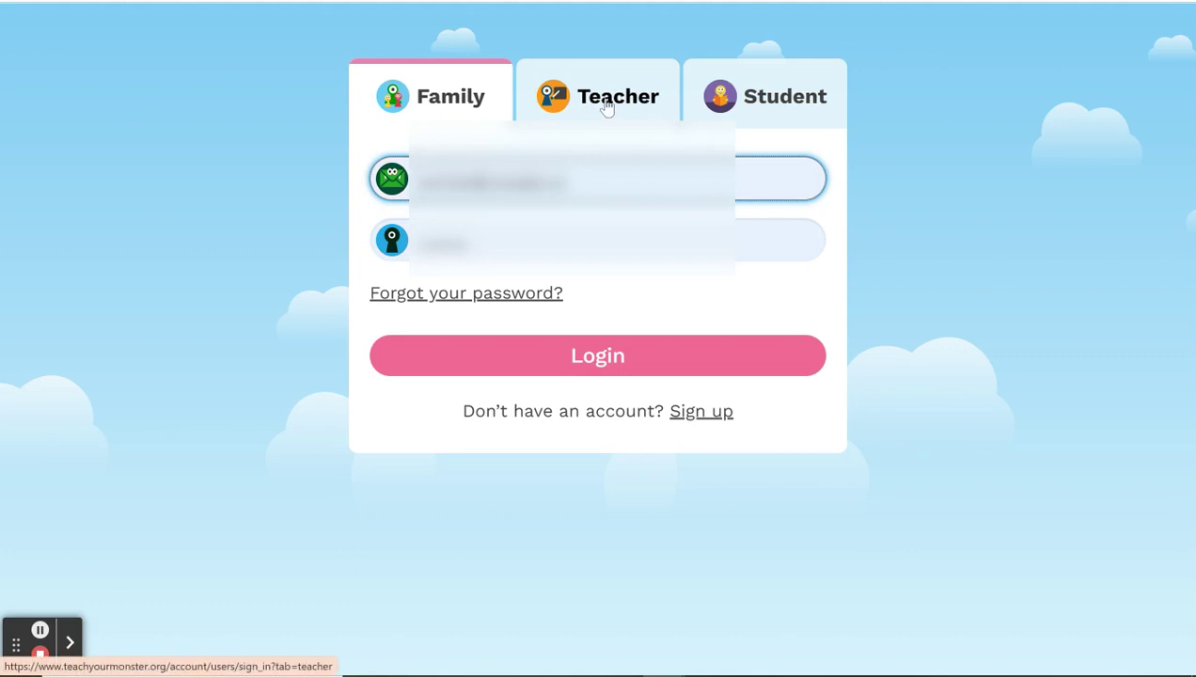
{"action": "left_click", "coordinate": [606, 103]}
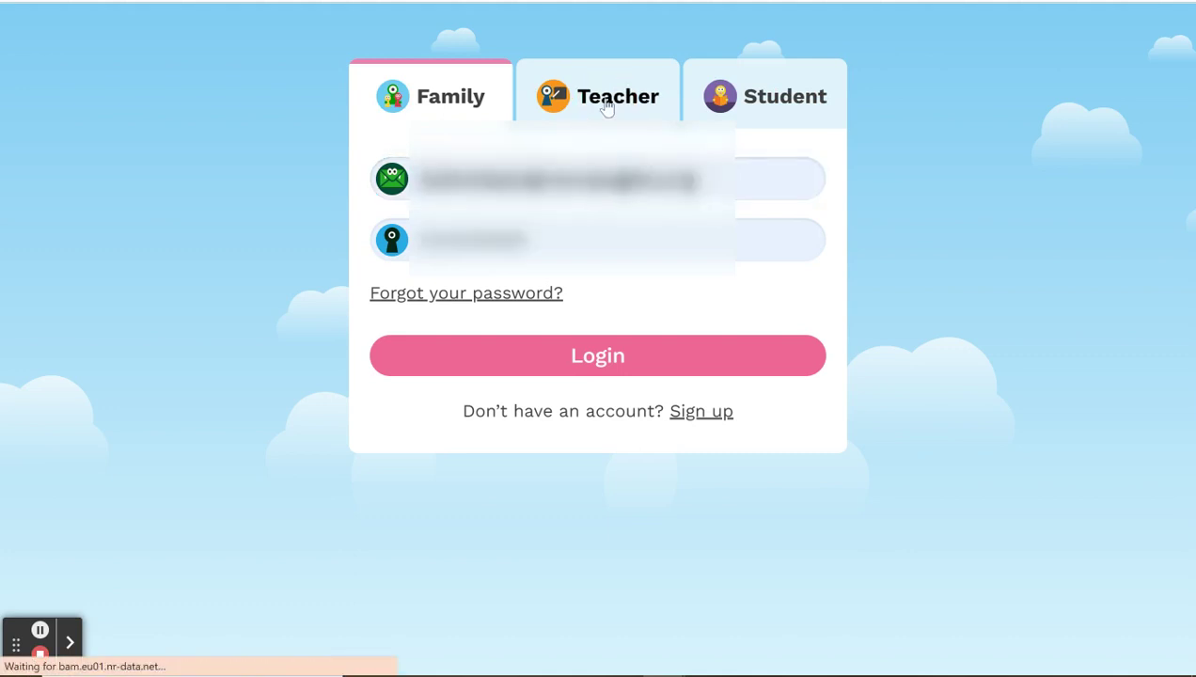
{"action": "left_click", "coordinate": [640, 368]}
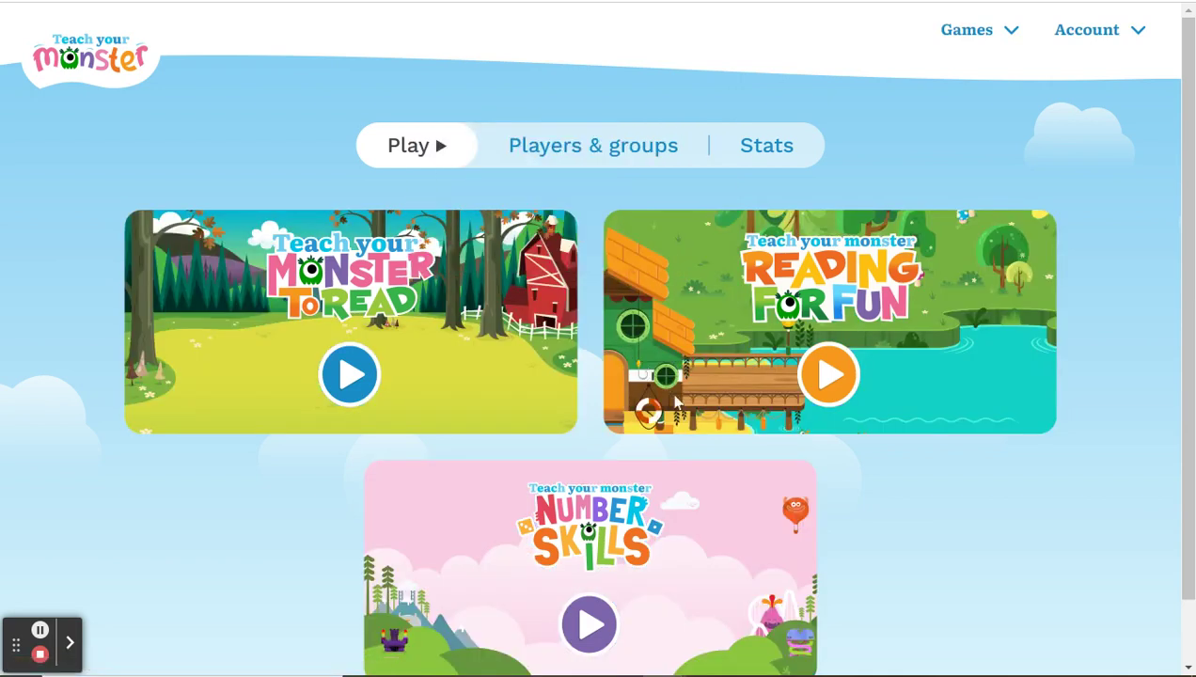
Look over the available games and open the account's player management page.
{"action": "scroll", "coordinate": [940, 531], "scroll_direction": "down", "scroll_amount": 1}
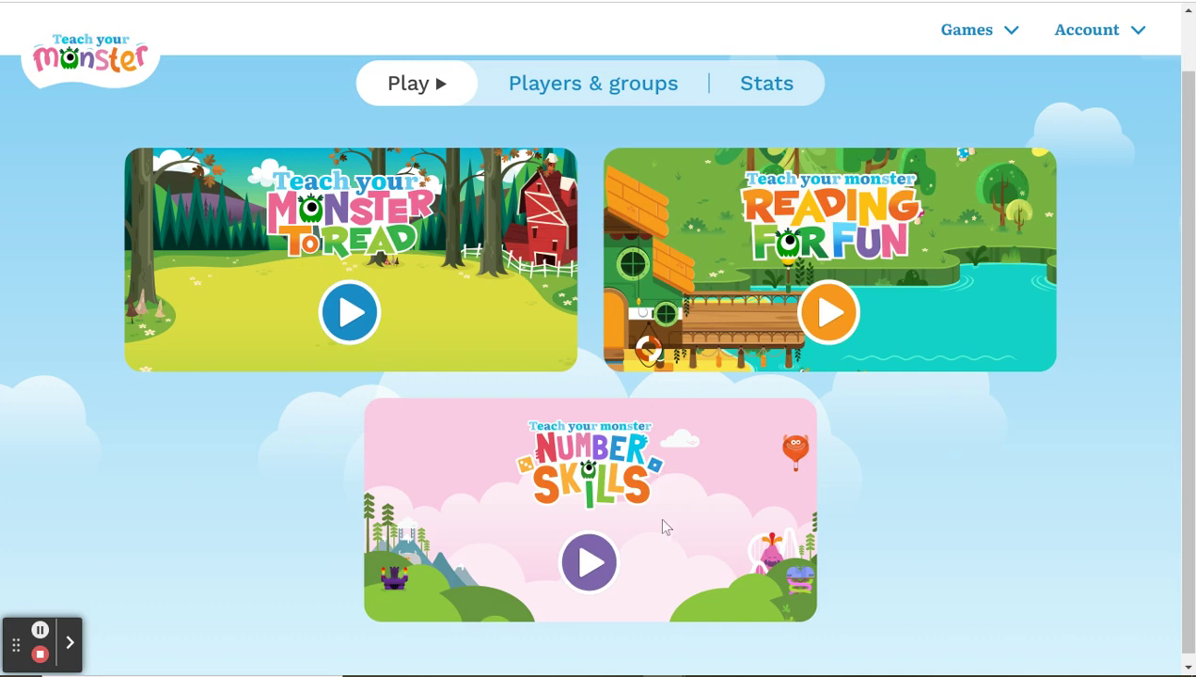
{"action": "scroll", "coordinate": [663, 525], "scroll_direction": "up", "scroll_amount": 2}
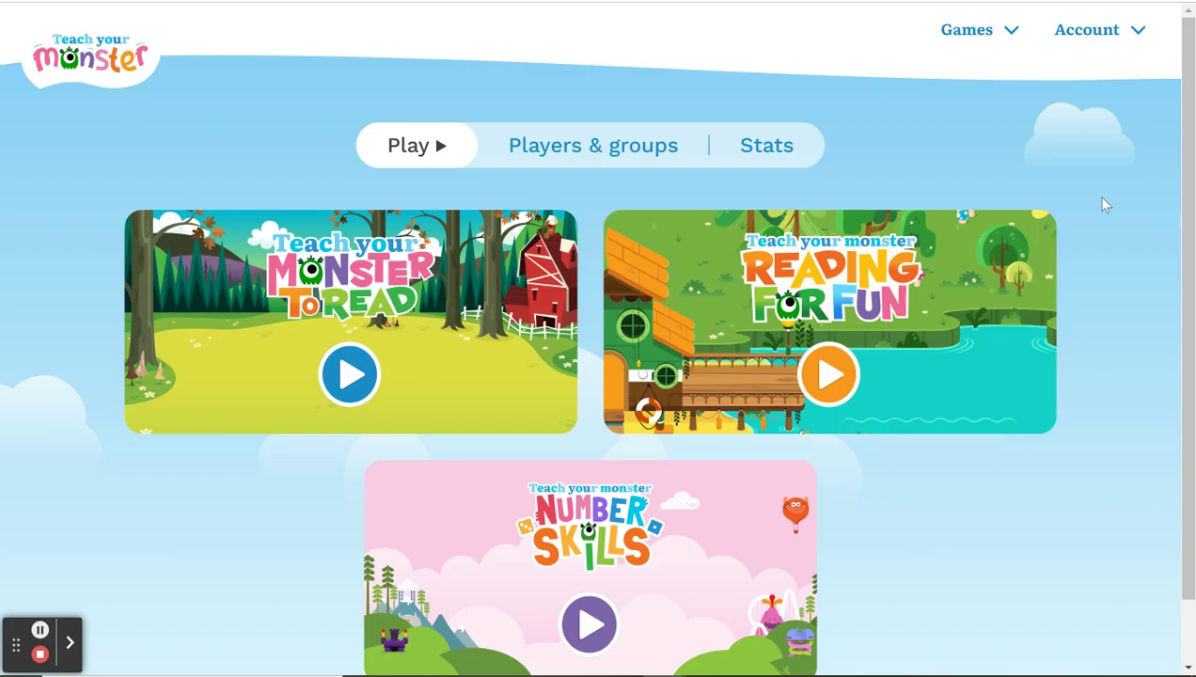
{"action": "left_click", "coordinate": [1106, 40]}
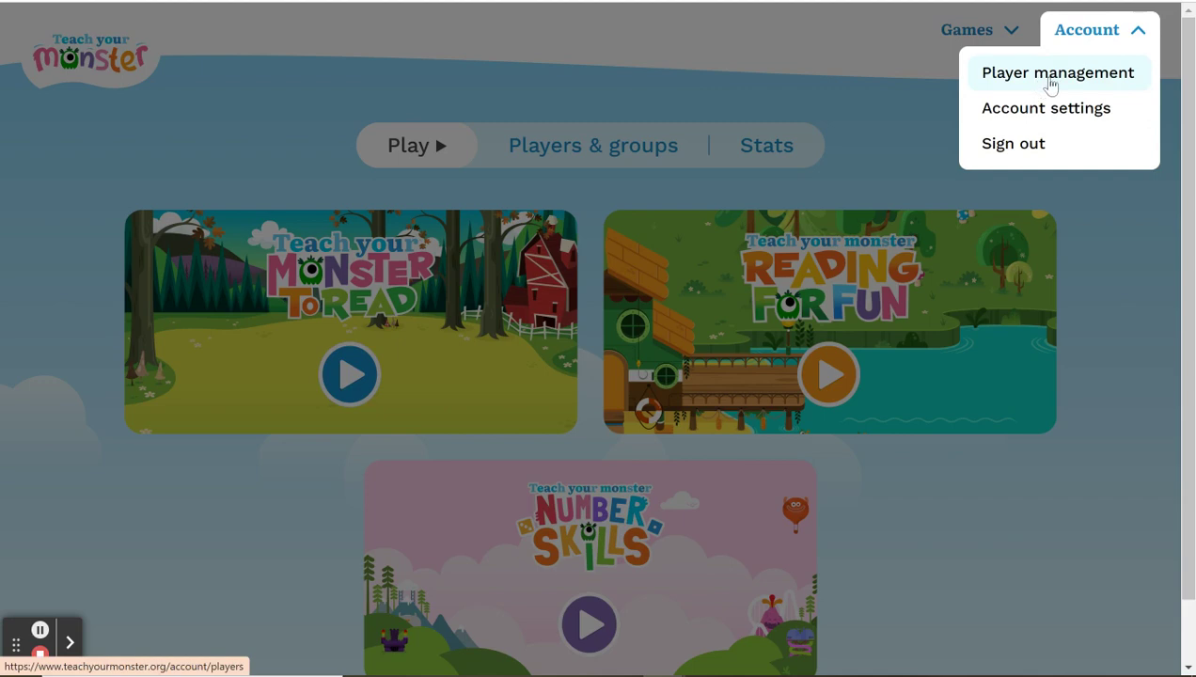
{"action": "left_click", "coordinate": [1041, 75]}
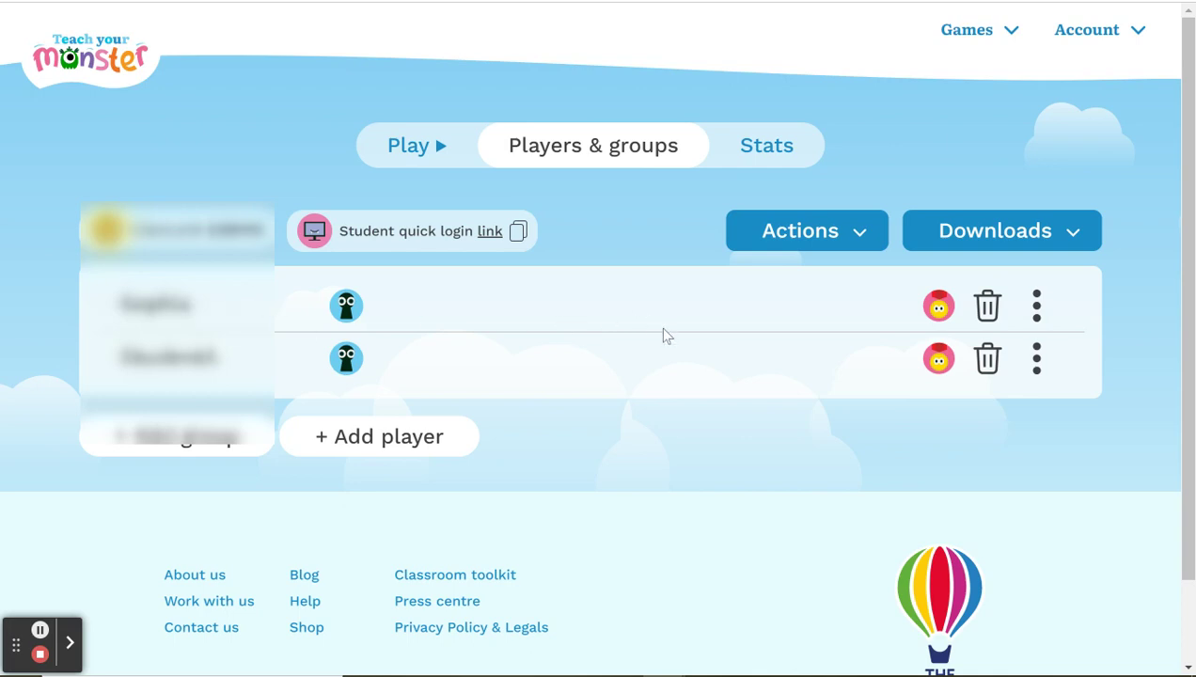
Review the group's action and download options and confirm auto-generated passwords as the players' login method.
{"action": "left_click", "coordinate": [862, 240]}
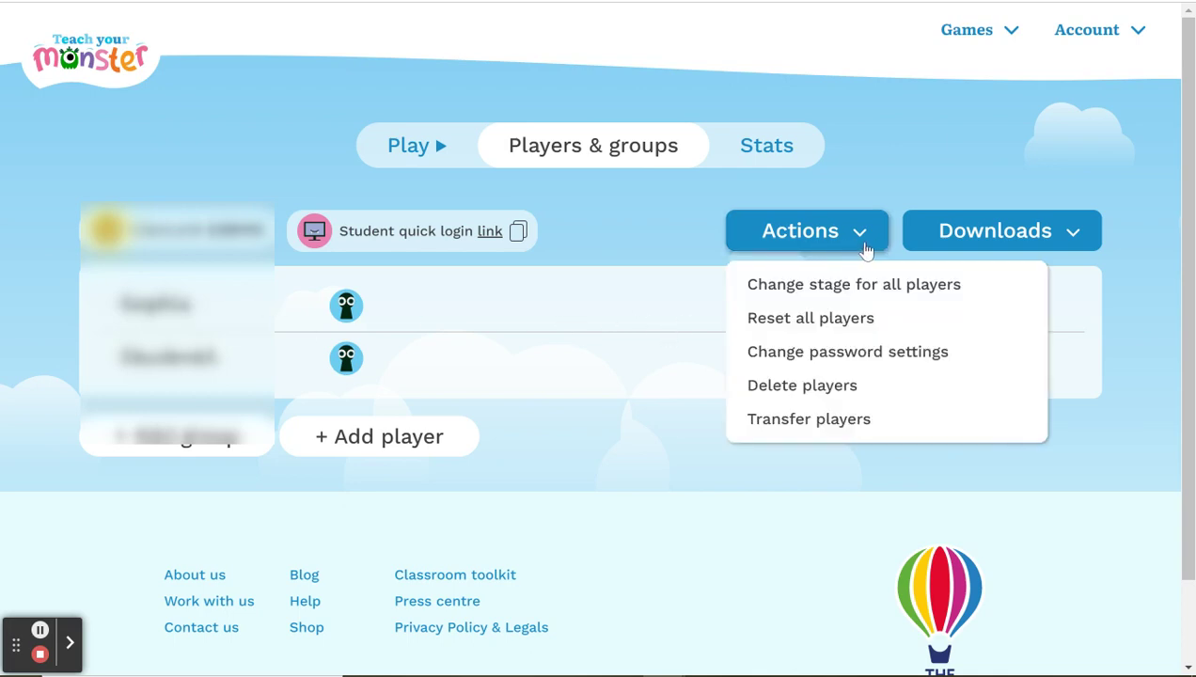
{"action": "left_click", "coordinate": [929, 252]}
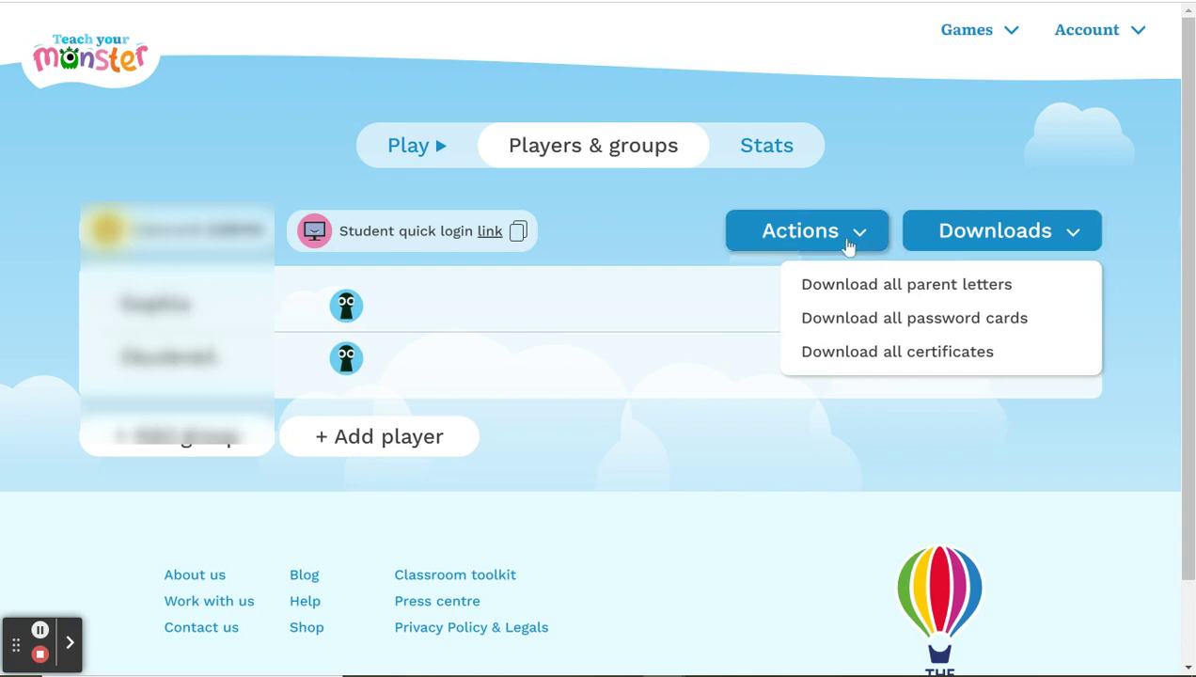
{"action": "left_click", "coordinate": [848, 245]}
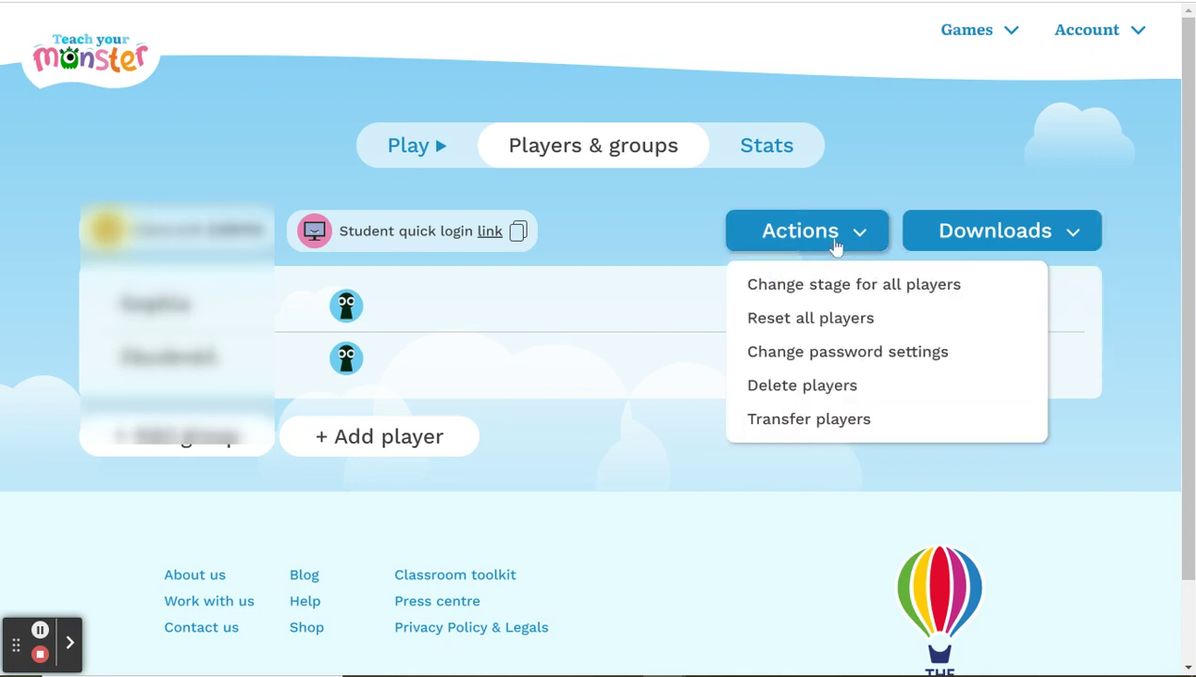
{"action": "left_click", "coordinate": [838, 365]}
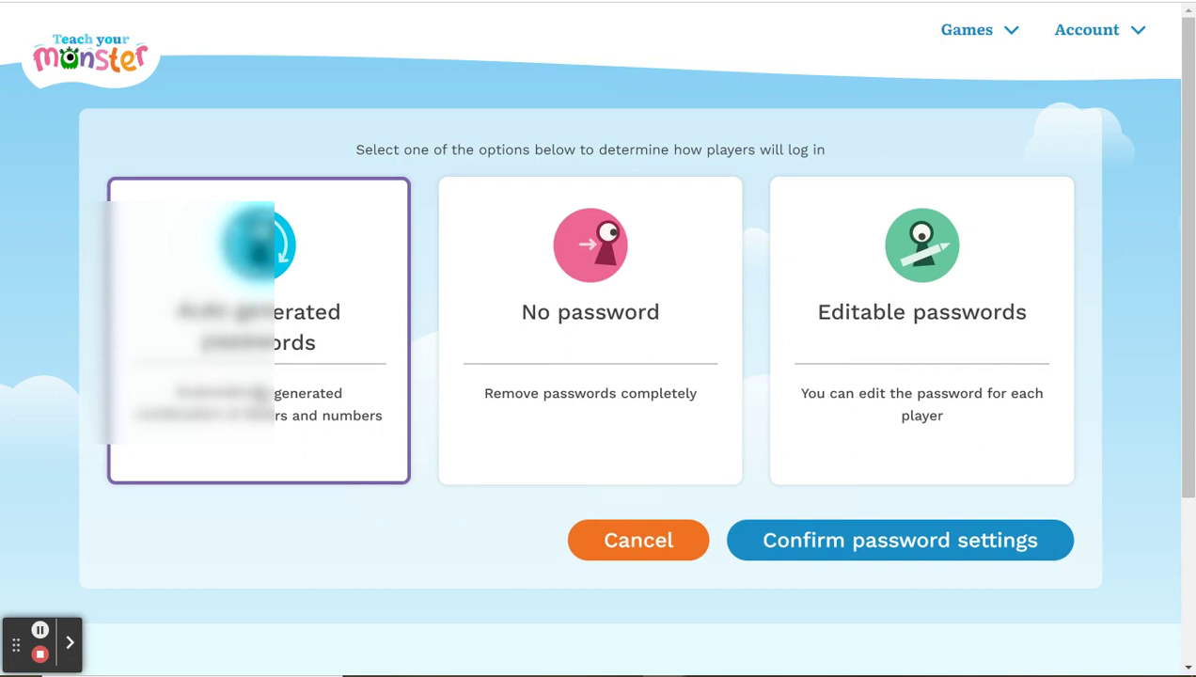
{"action": "left_click", "coordinate": [807, 545]}
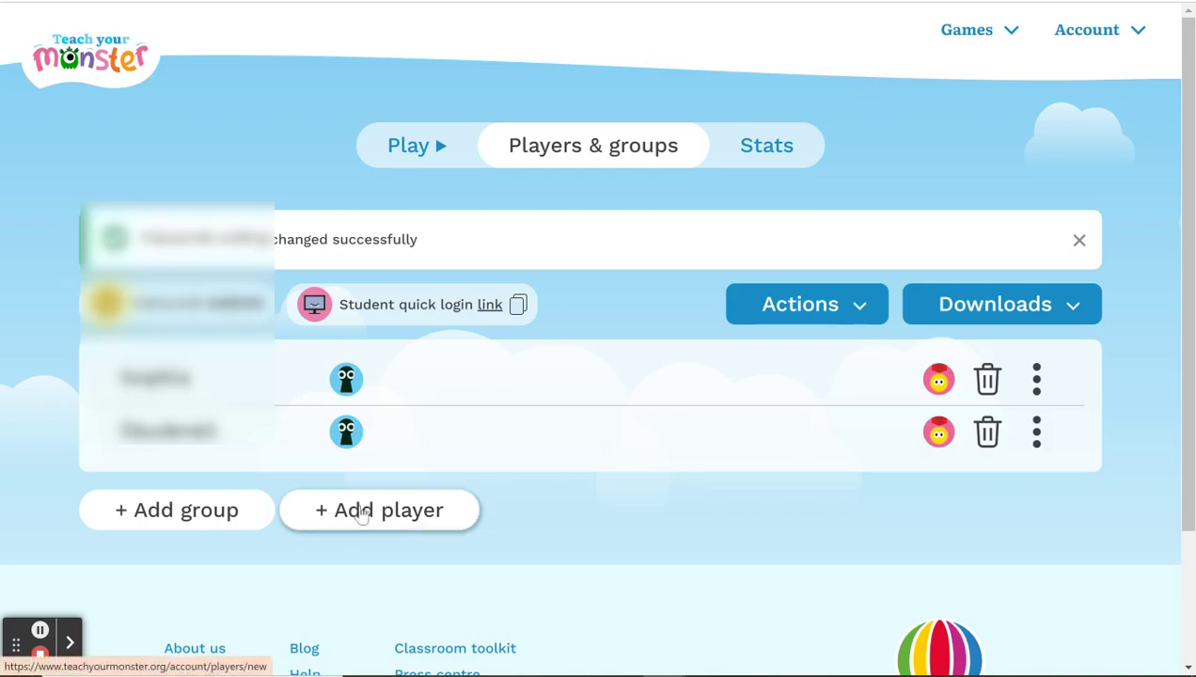
Create a new player in the class using the student's first name.
{"action": "left_click", "coordinate": [361, 514]}
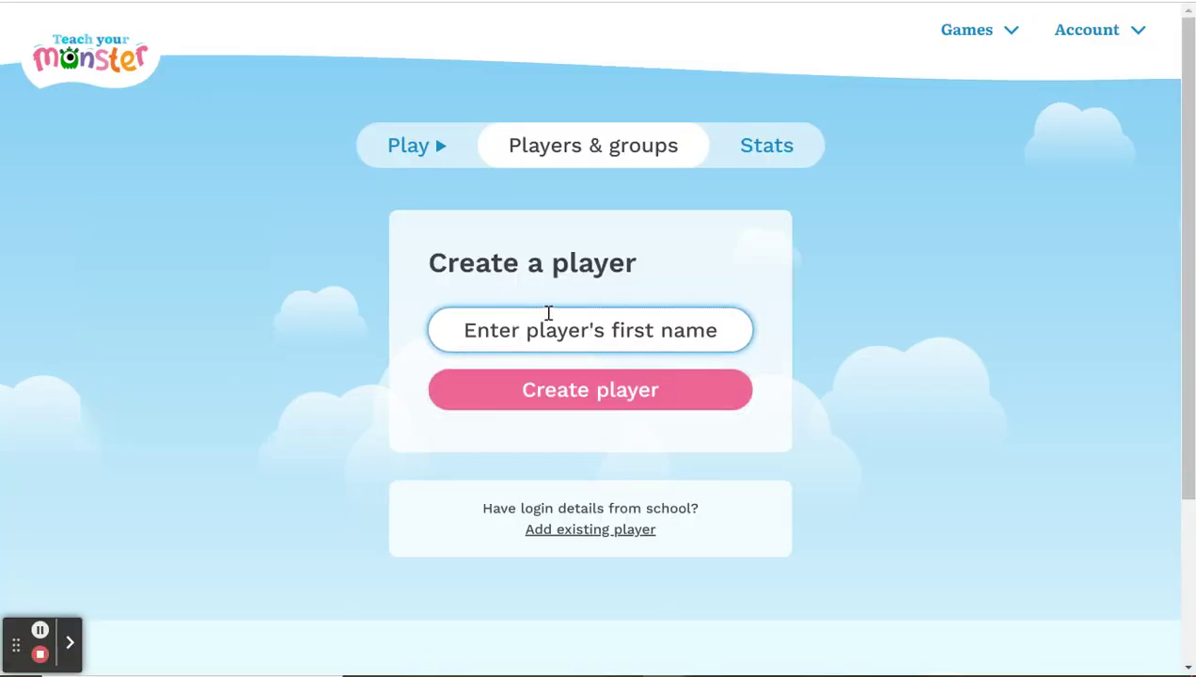
{"action": "key", "text": "Return"}
{"action": "type", "text": "Susie"}
{"action": "left_click", "coordinate": [611, 404]}
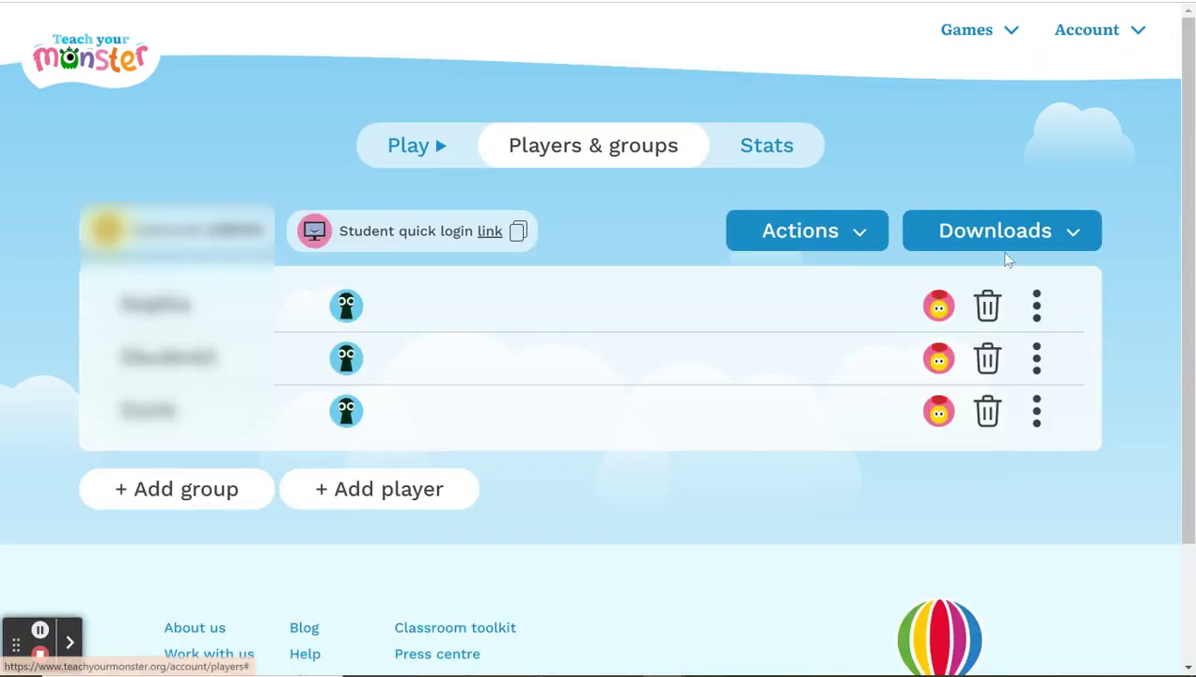
Download the password cards for all players and view the PDF.
{"action": "left_click", "coordinate": [1028, 231]}
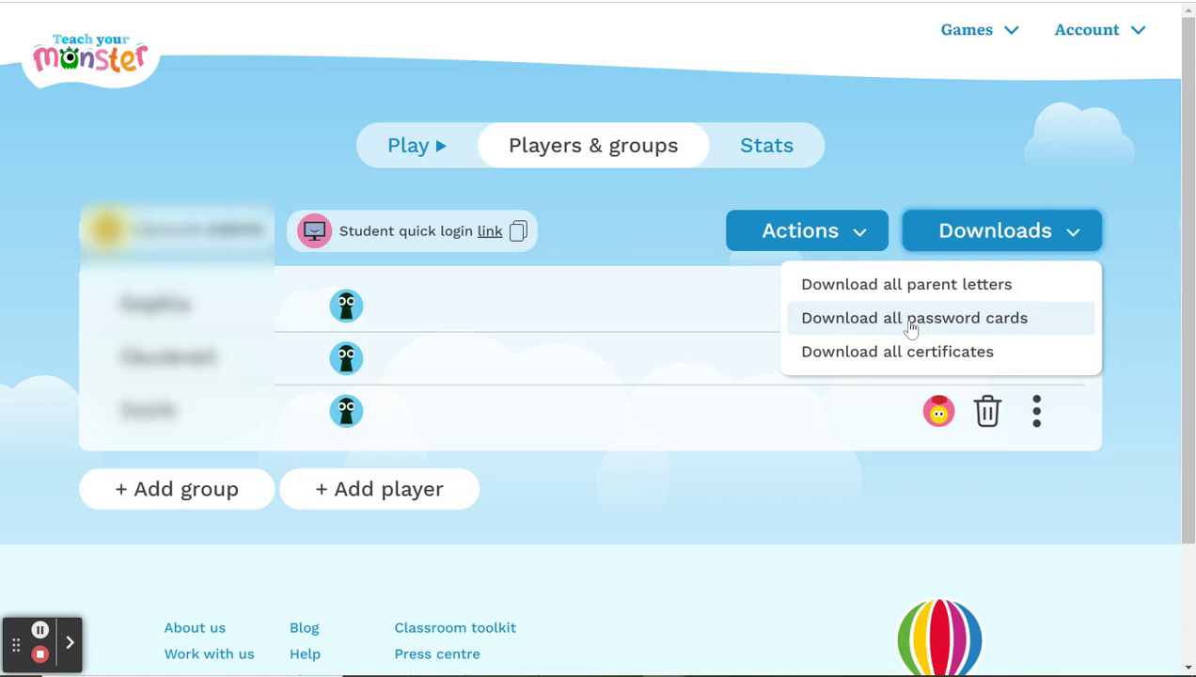
{"action": "left_click", "coordinate": [911, 325]}
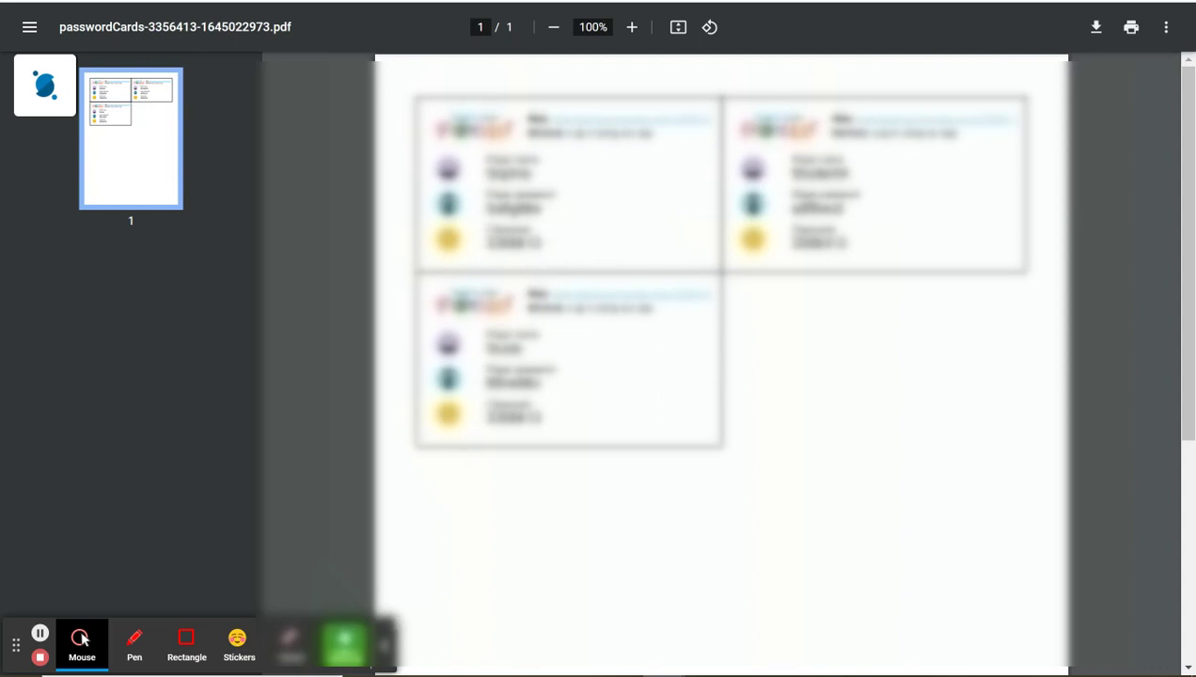
{"action": "left_click", "coordinate": [382, 644]}
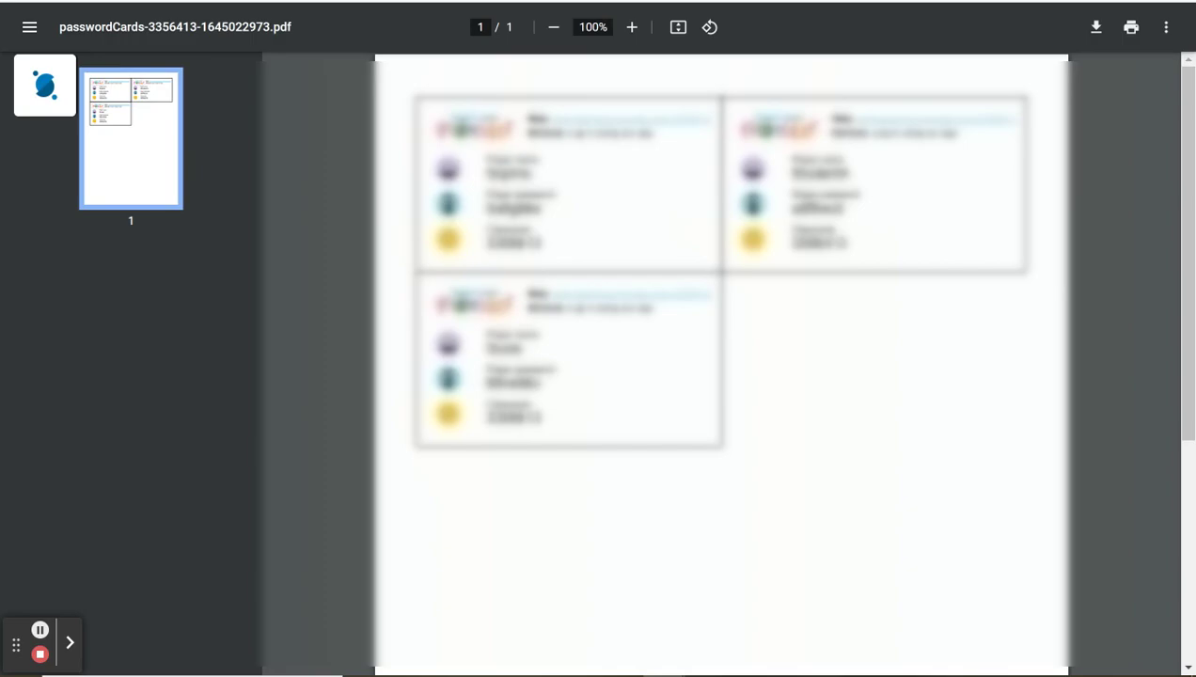
Switch to the Clever teacher portal, start help for the student, and report that the backup code did not solve the problem.
{"action": "key", "text": "ctrl+w"}
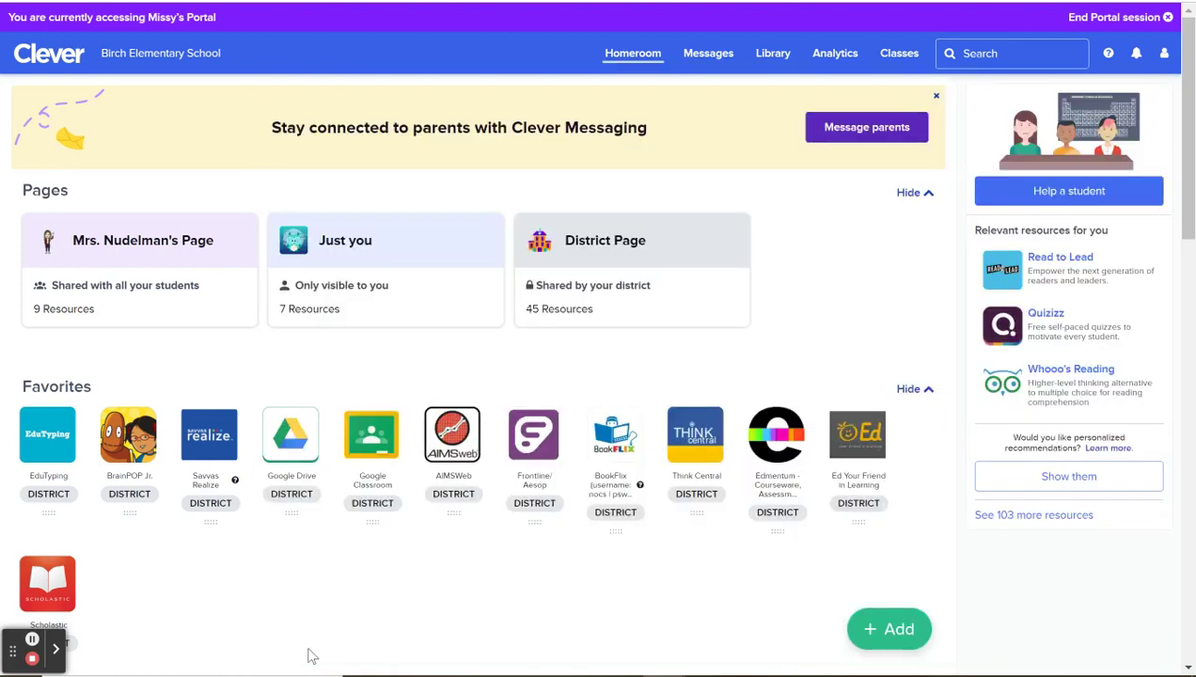
{"action": "left_click", "coordinate": [1065, 198]}
{"action": "left_click", "coordinate": [995, 148]}
{"action": "left_click", "coordinate": [995, 232]}
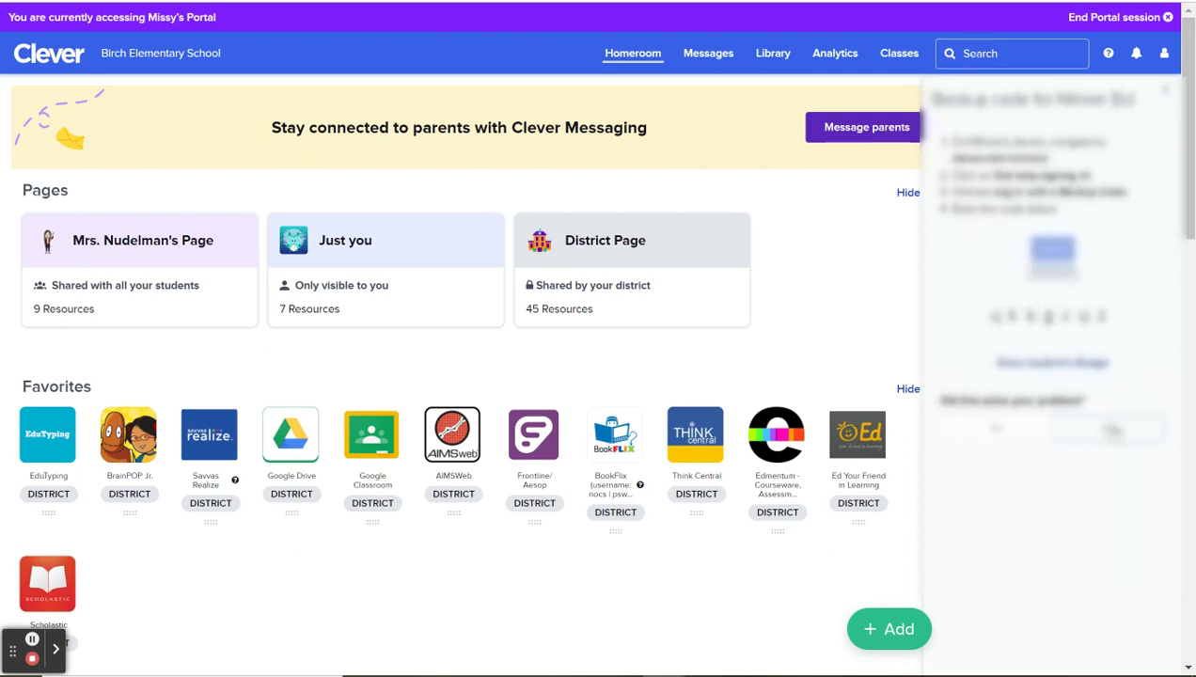
{"action": "left_click", "coordinate": [1110, 427]}
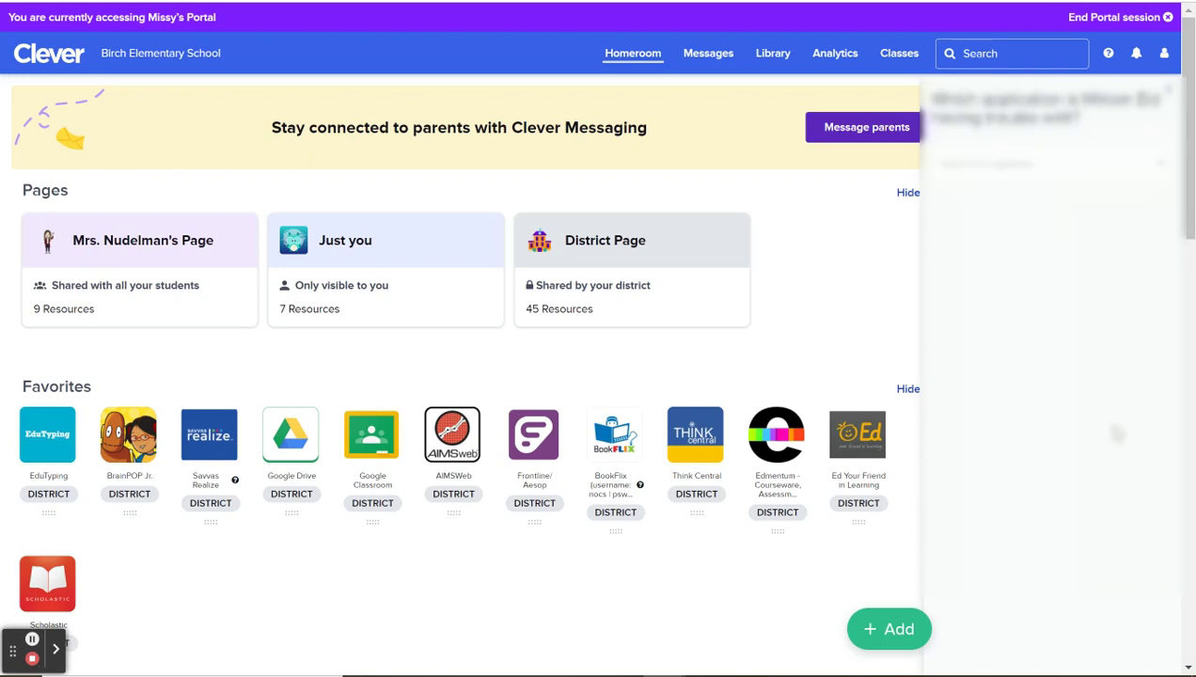
Choose Teach Your Monster as the student's problem application, confirm the student can see it, and reset its credentials to default.
{"action": "left_click", "coordinate": [1039, 173]}
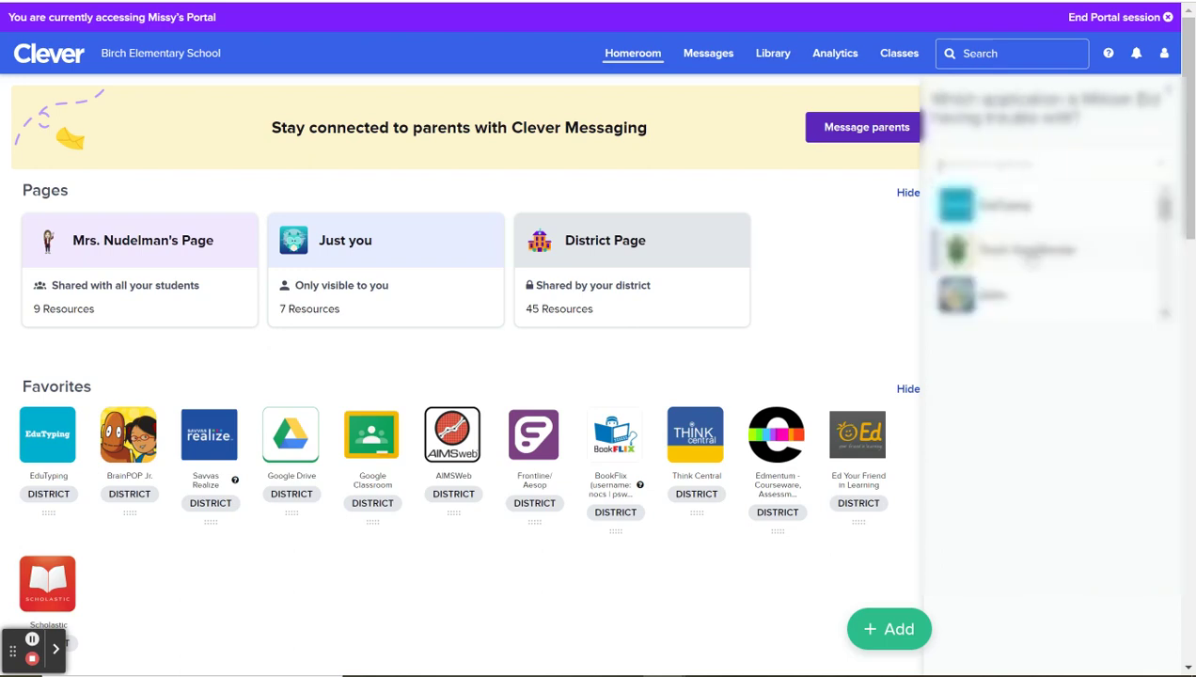
{"action": "left_click", "coordinate": [1028, 249]}
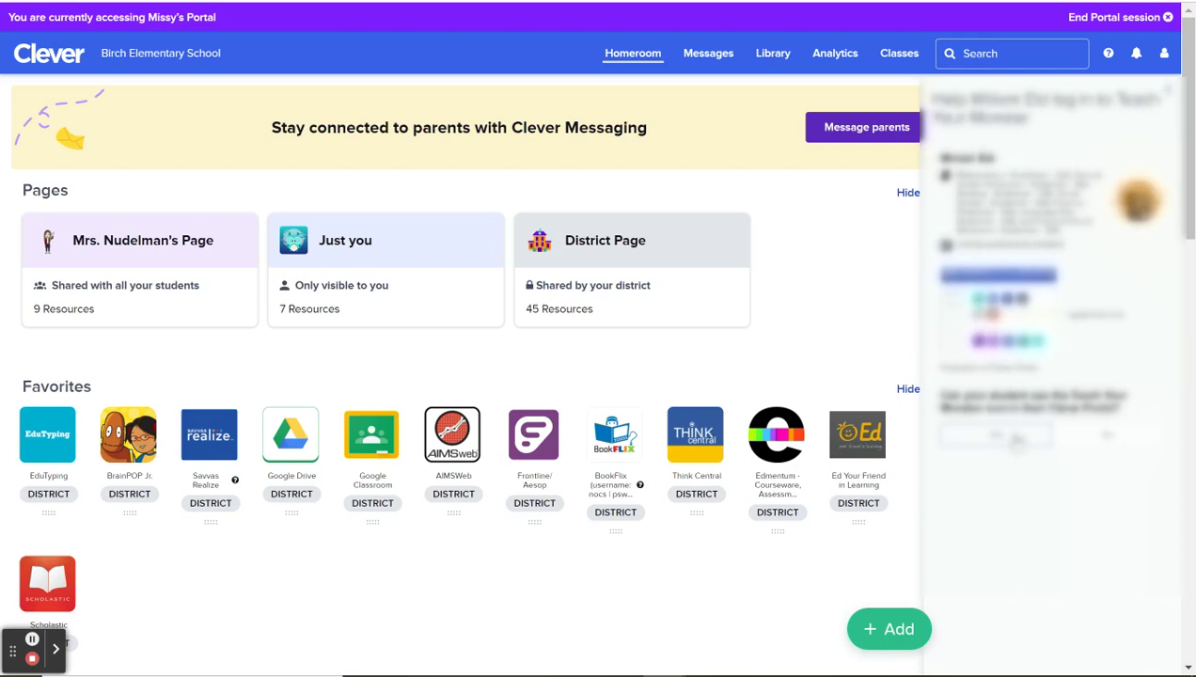
{"action": "left_click", "coordinate": [1016, 438]}
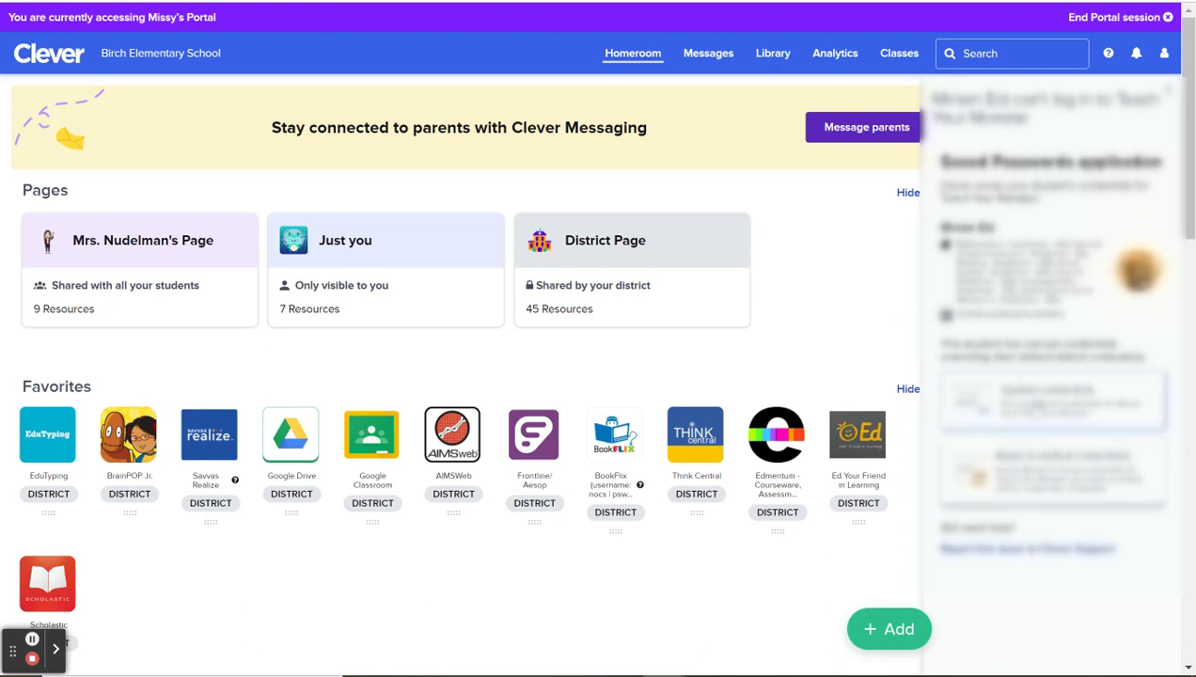
{"action": "left_click", "coordinate": [1018, 453]}
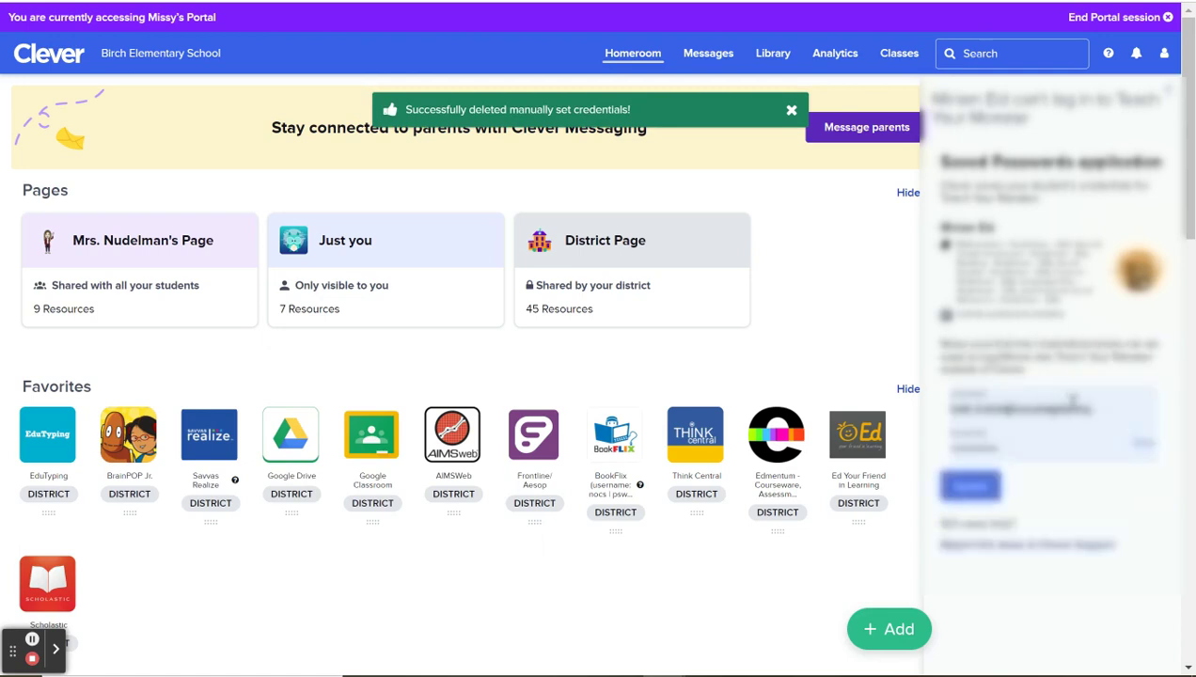
Copy the player name from the first password card into the student's username field in Clever.
{"action": "left_click", "coordinate": [936, 406]}
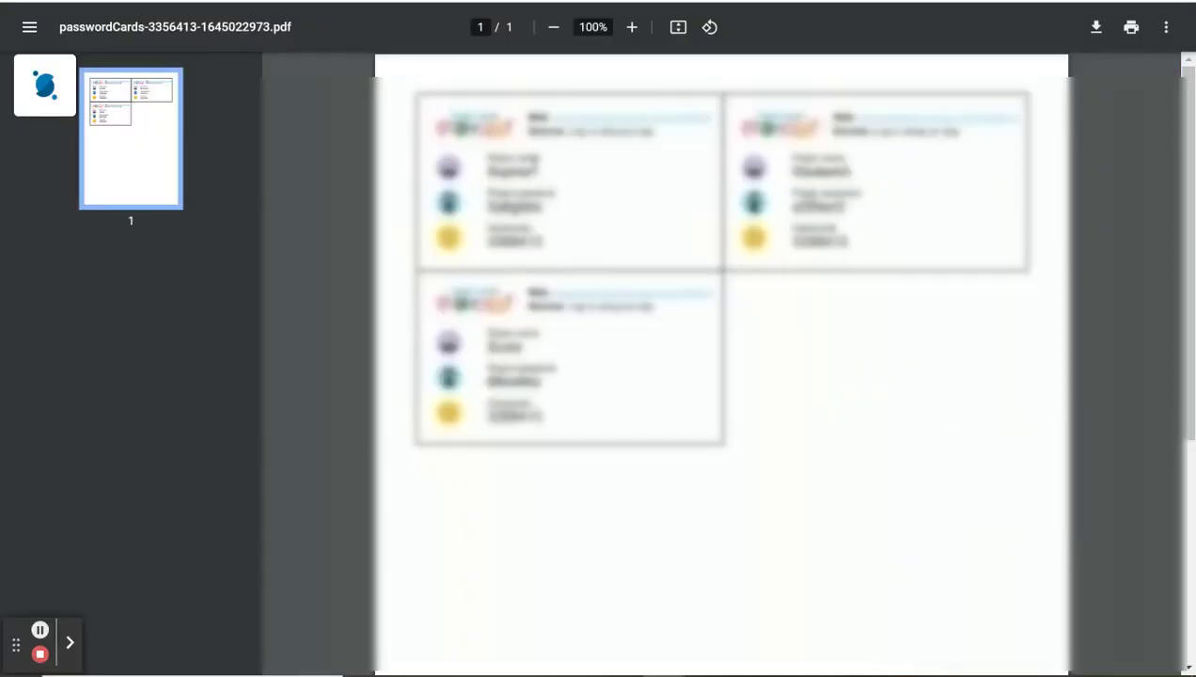
{"action": "double_click", "coordinate": [510, 170]}
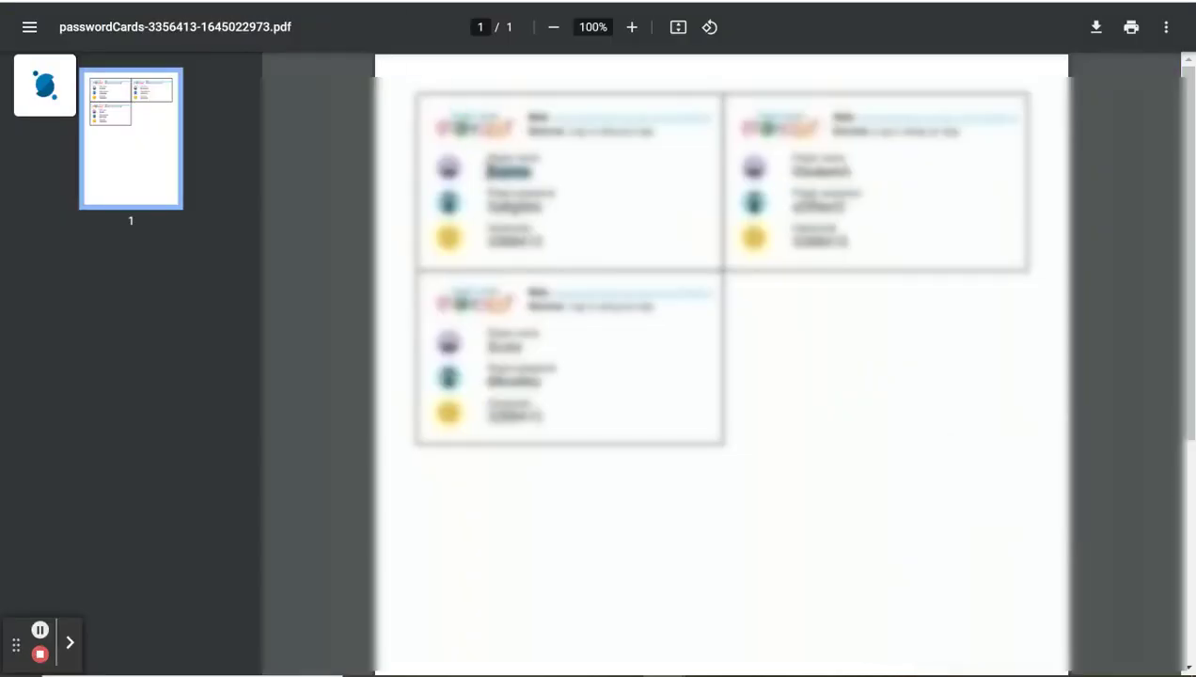
{"action": "key", "text": "alt+Tab"}
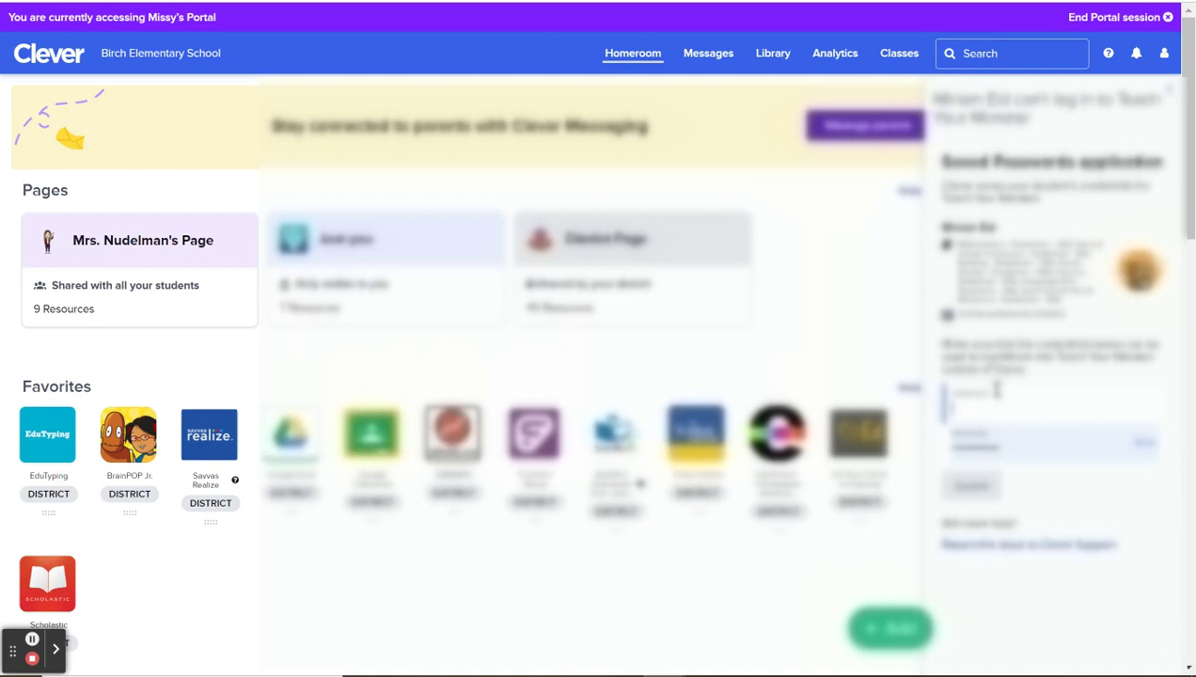
{"action": "key", "text": "alt+Tab"}
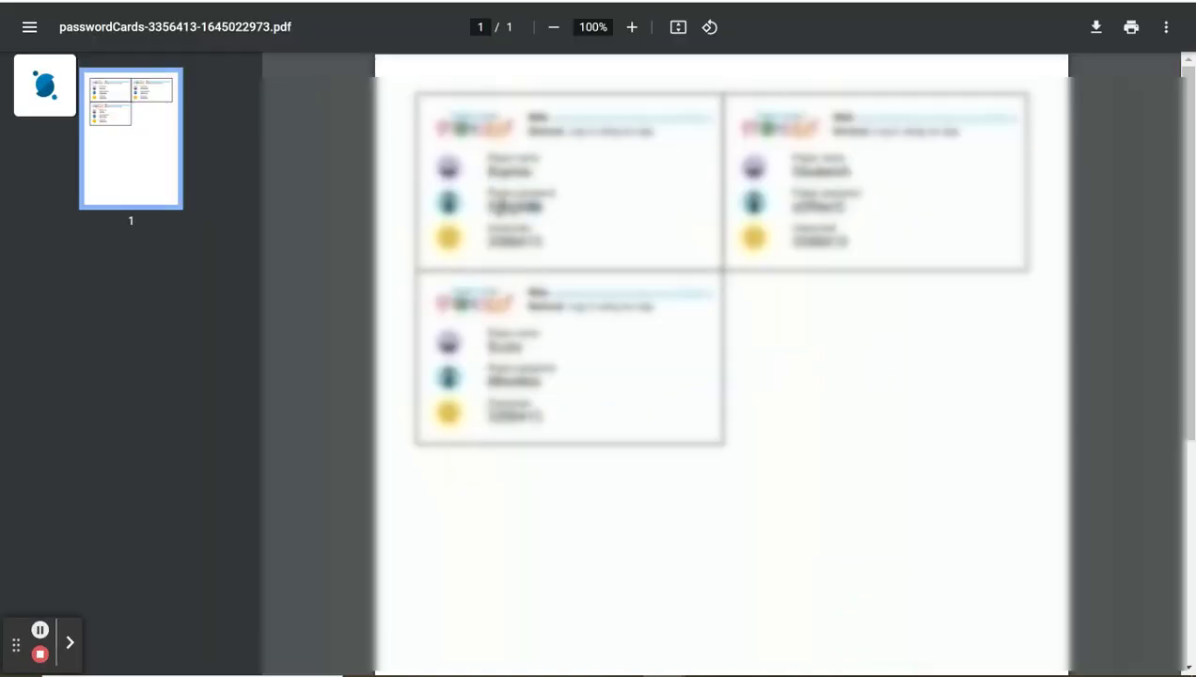
Copy the player password from the first password card into the student's password field in Clever.
{"action": "double_click", "coordinate": [513, 207]}
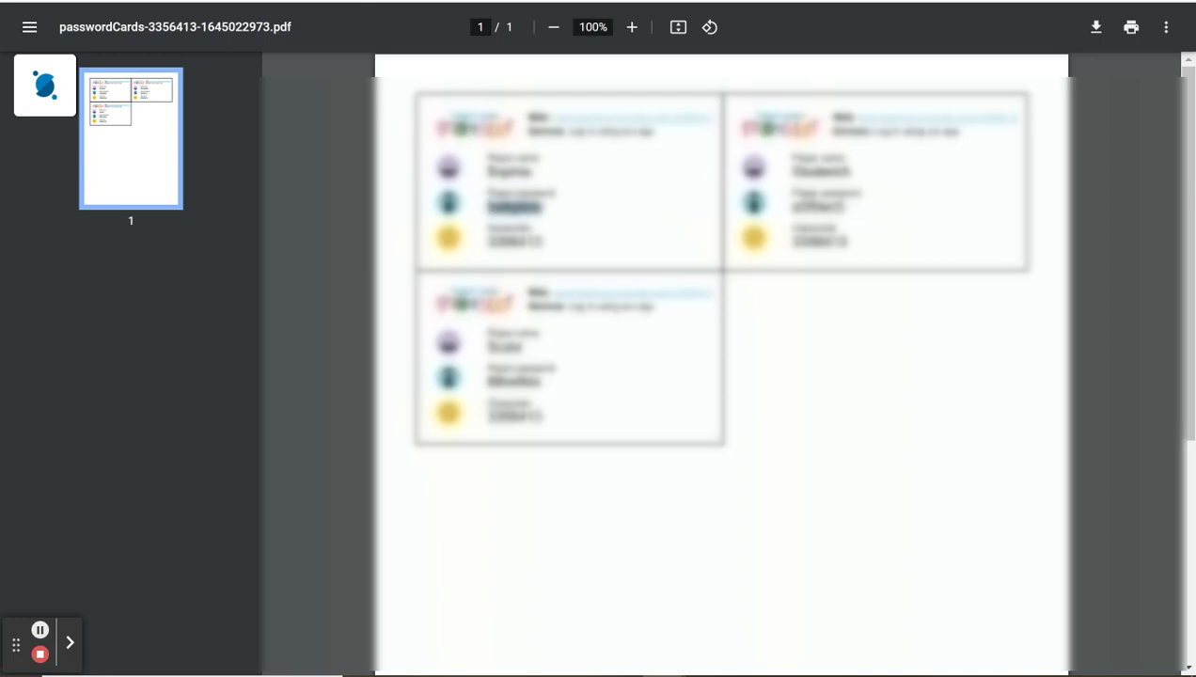
{"action": "key", "text": "alt+Tab"}
{"action": "left_click", "coordinate": [1022, 452]}
{"action": "key", "text": "ctrl+v"}
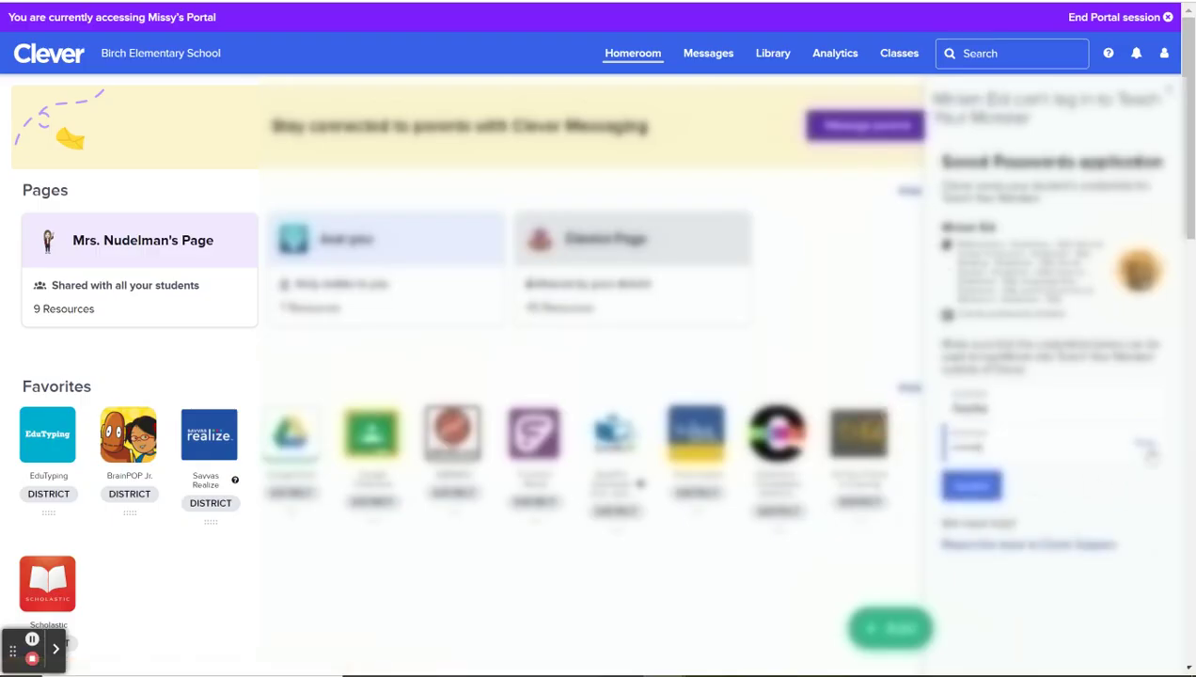
Reveal the entered password to check it, submit the student's credentials, and decline the browser's offer to save them.
{"action": "left_click", "coordinate": [1149, 442]}
{"action": "left_click", "coordinate": [1149, 442]}
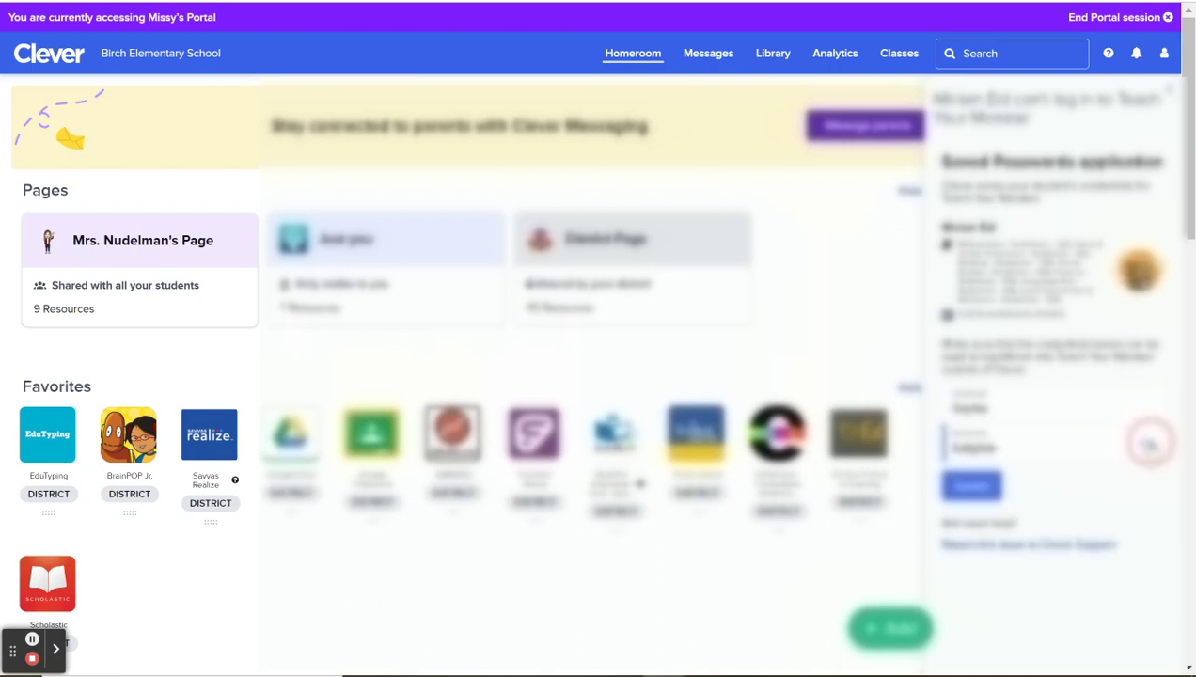
{"action": "left_click", "coordinate": [992, 489]}
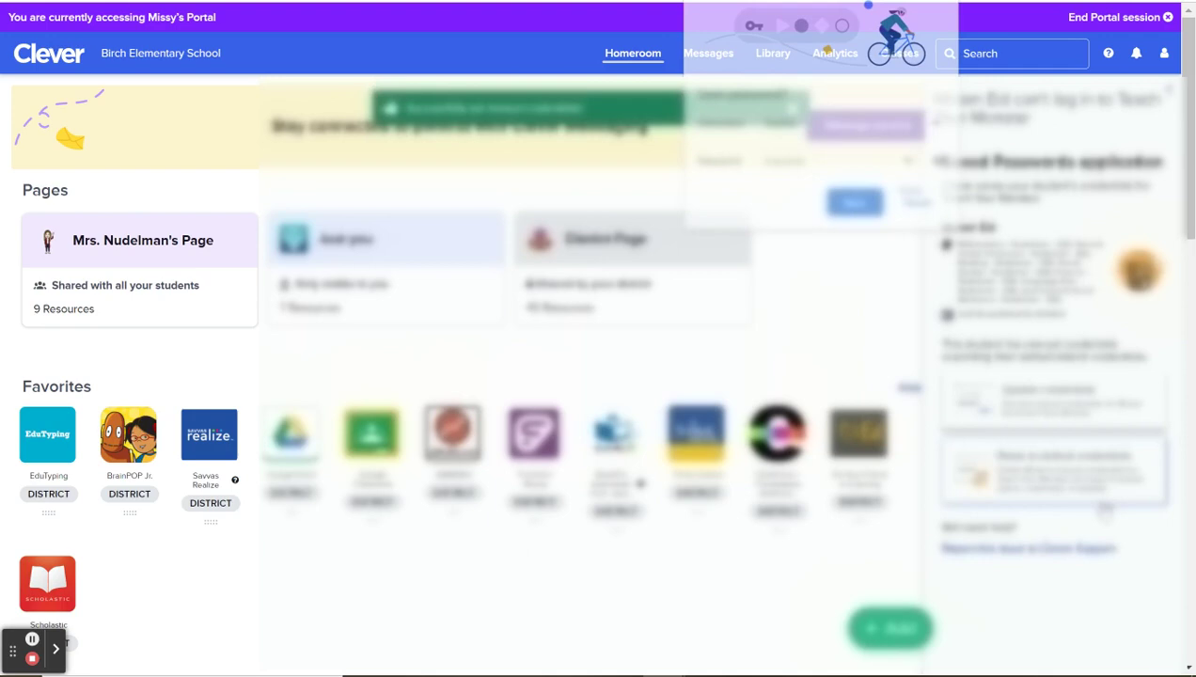
{"action": "left_click", "coordinate": [917, 206]}
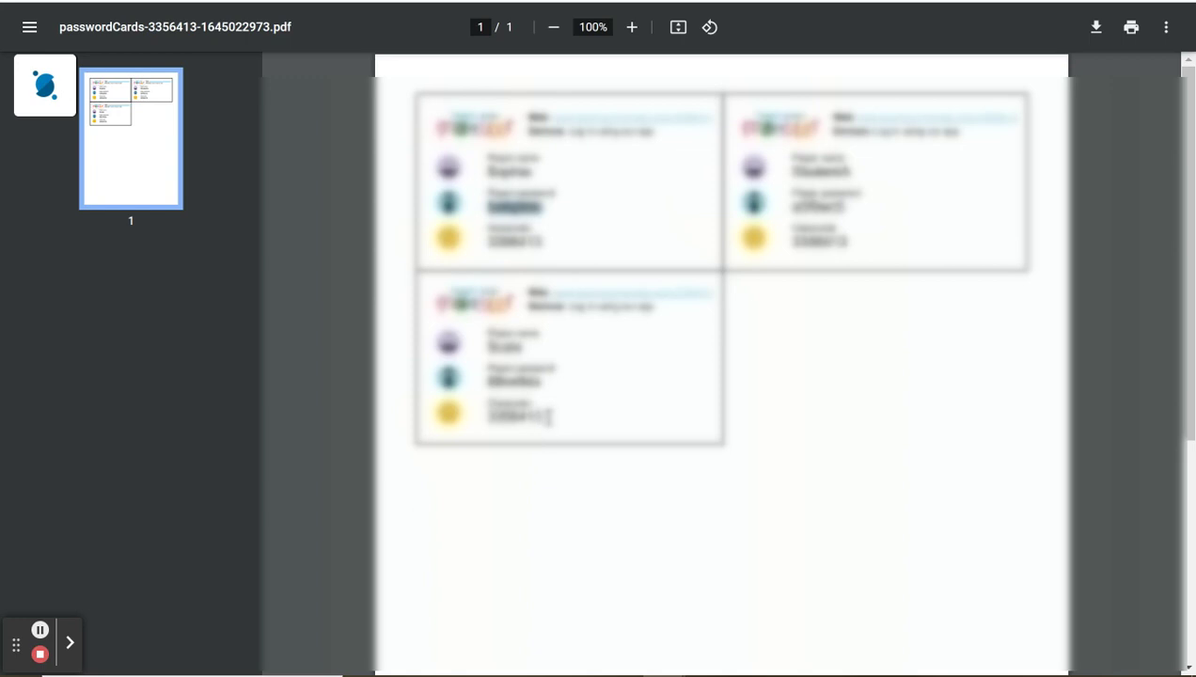
Check the class code on the password cards, switch to the student's Clever portal, and open Teach Your Monster from the favorite resources.
{"action": "double_click", "coordinate": [542, 415]}
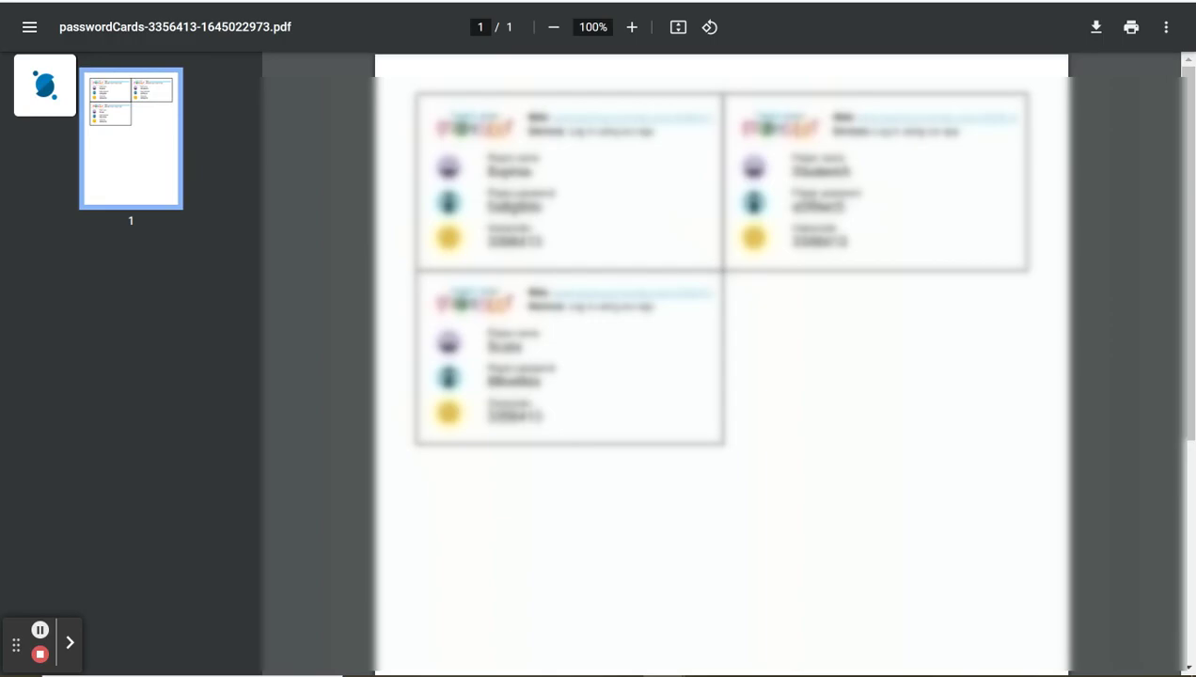
{"action": "key", "text": "ctrl+w"}
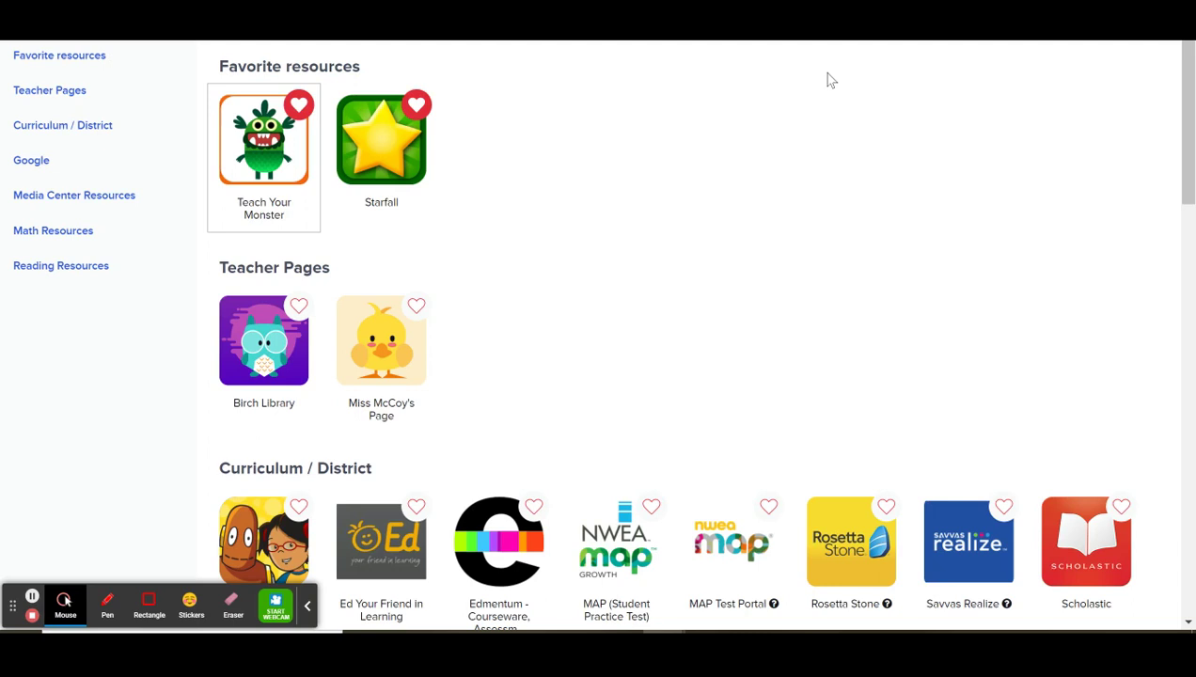
{"action": "left_click", "coordinate": [260, 198]}
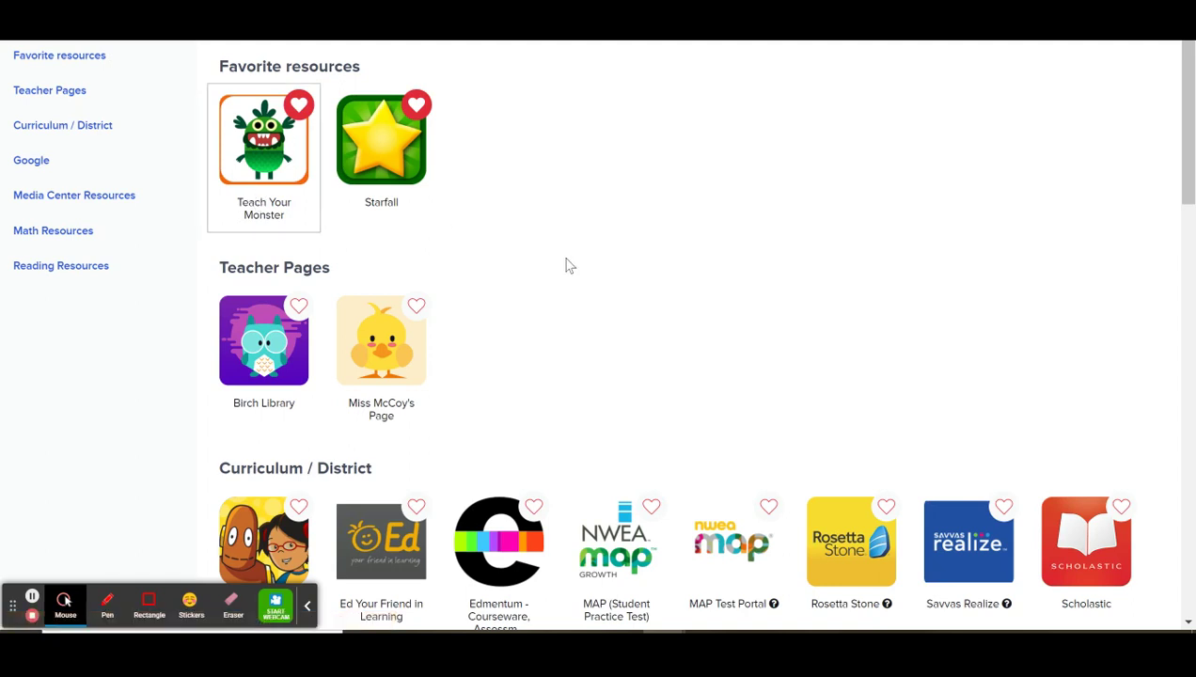